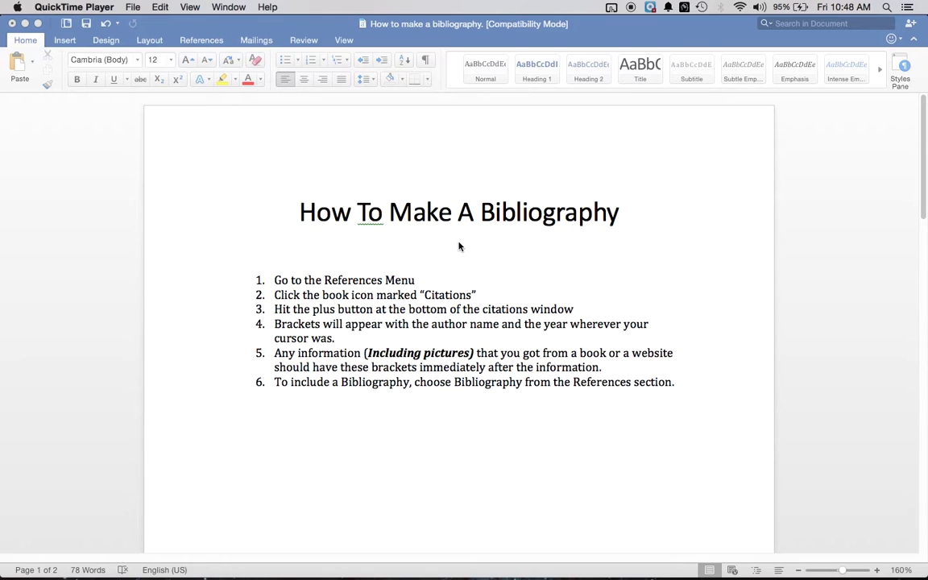
Step: Show the Citations list and start a new source for a citation at the end of item 4 in the document
left_click(459, 246)
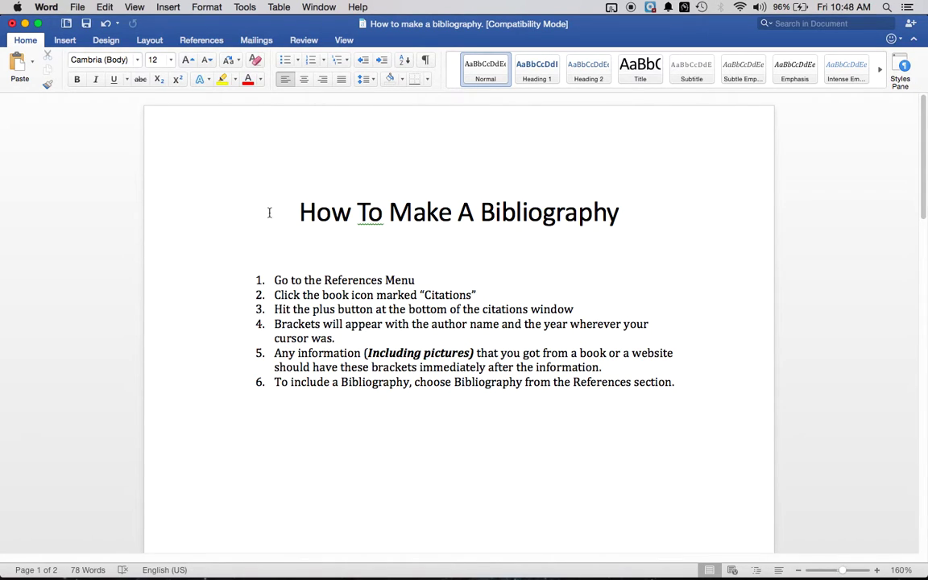
left_click(202, 42)
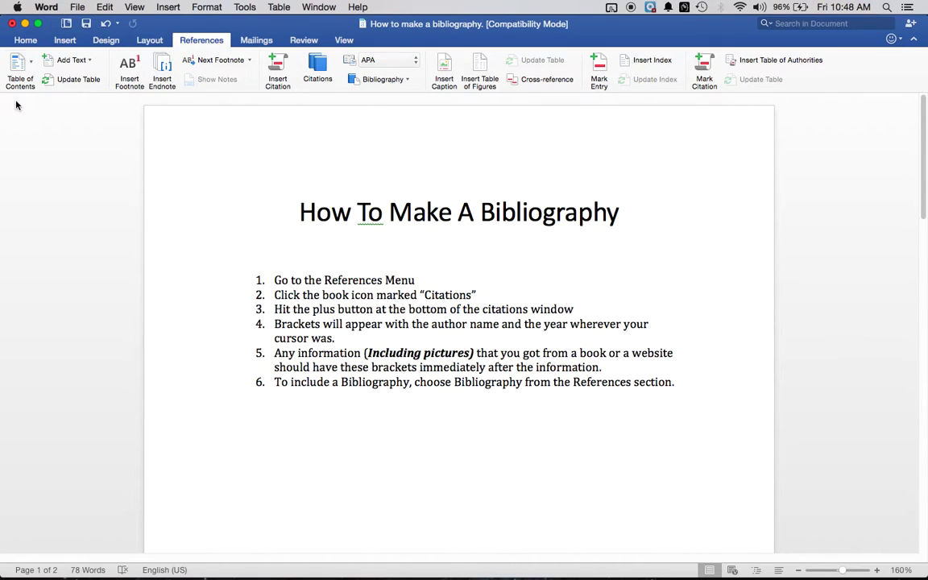
left_click(319, 62)
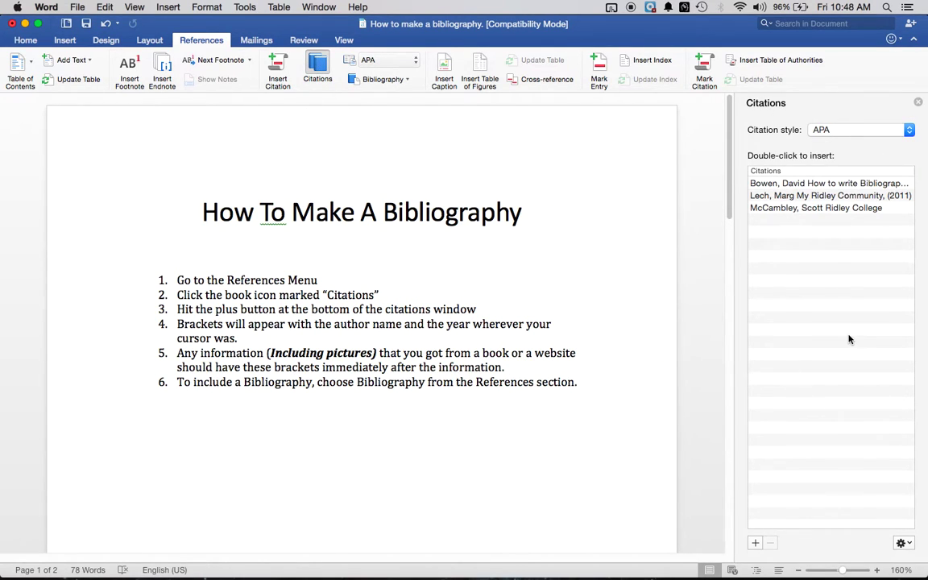
left_click(245, 338)
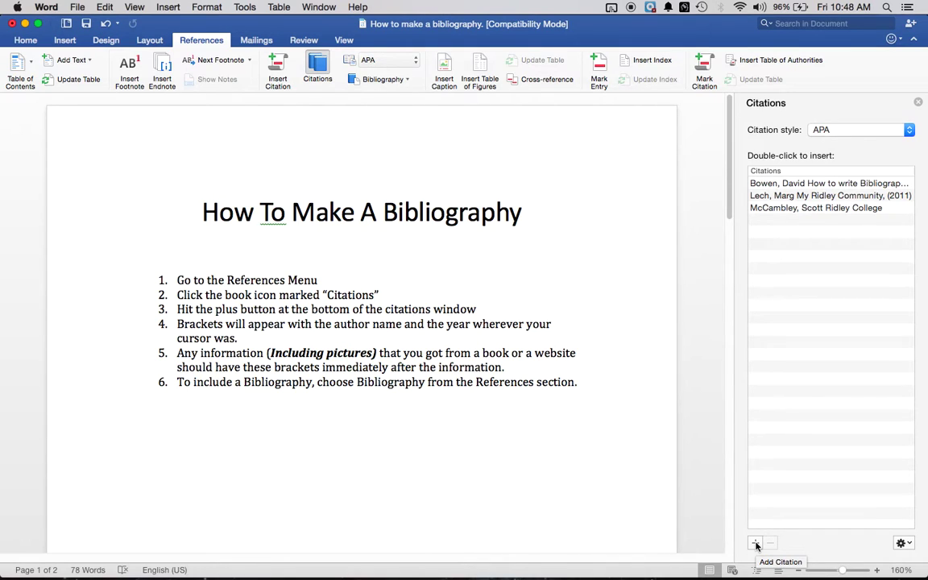
left_click(756, 544)
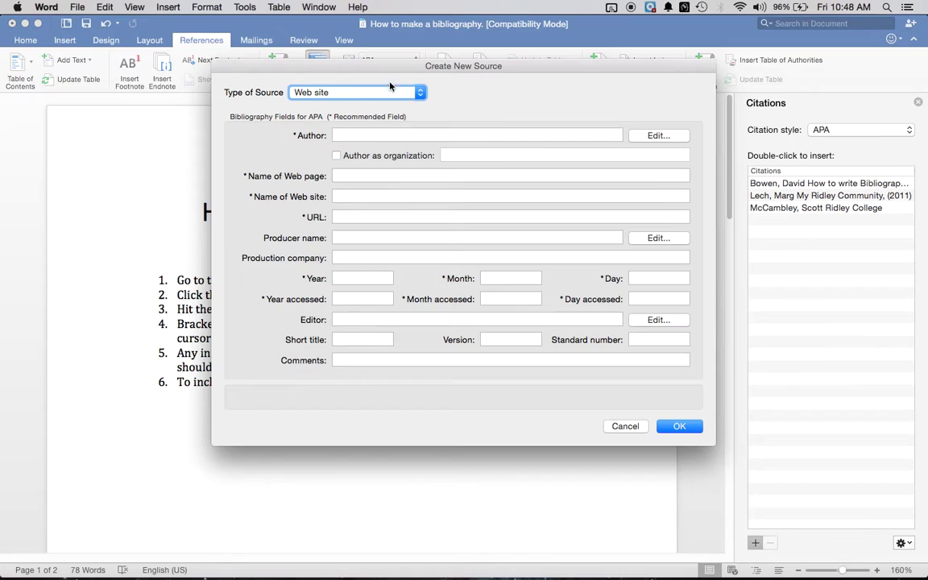
Step: Bring up the Ridley College Wikipedia article in Chrome, returning to the new source form in Word
left_click(358, 137)
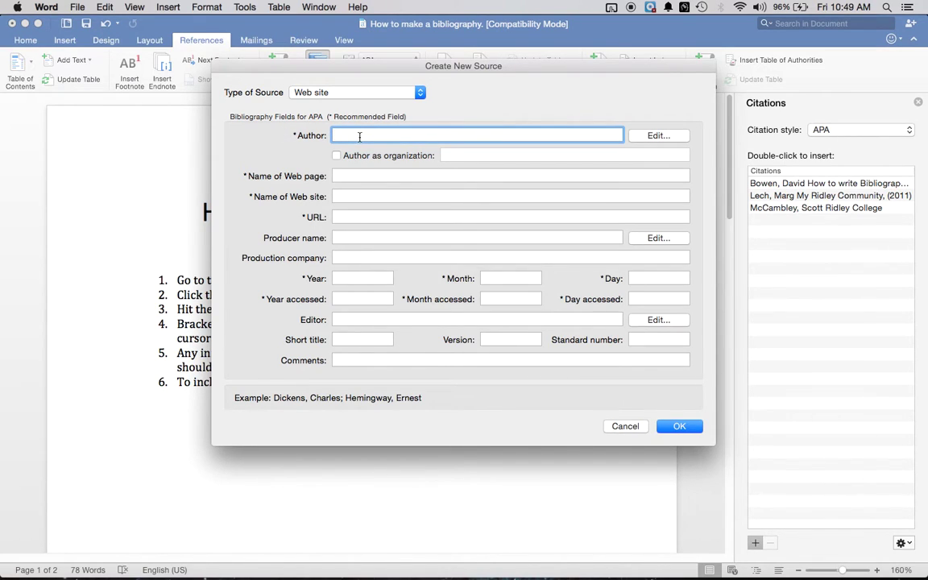
key("super+Tab")
key("super+Tab")
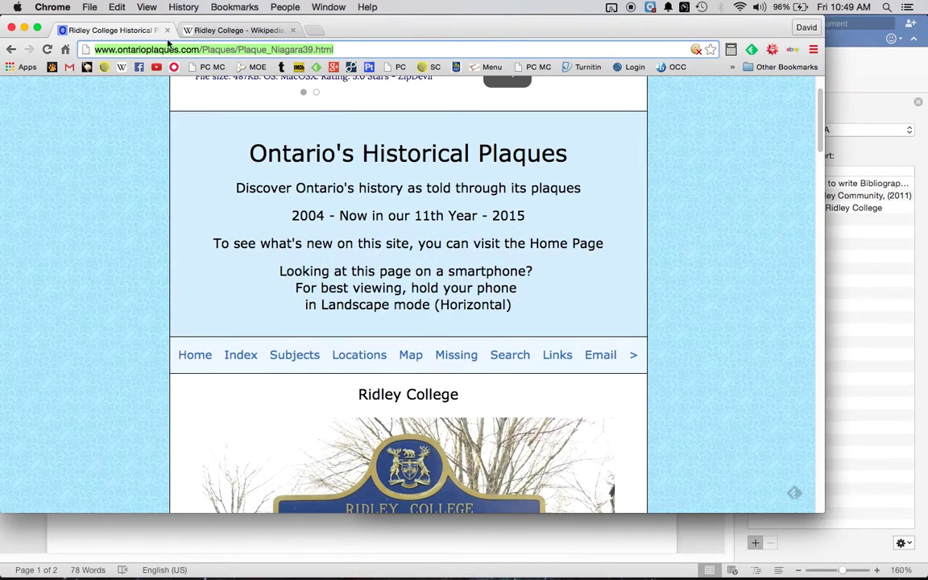
left_click(201, 30)
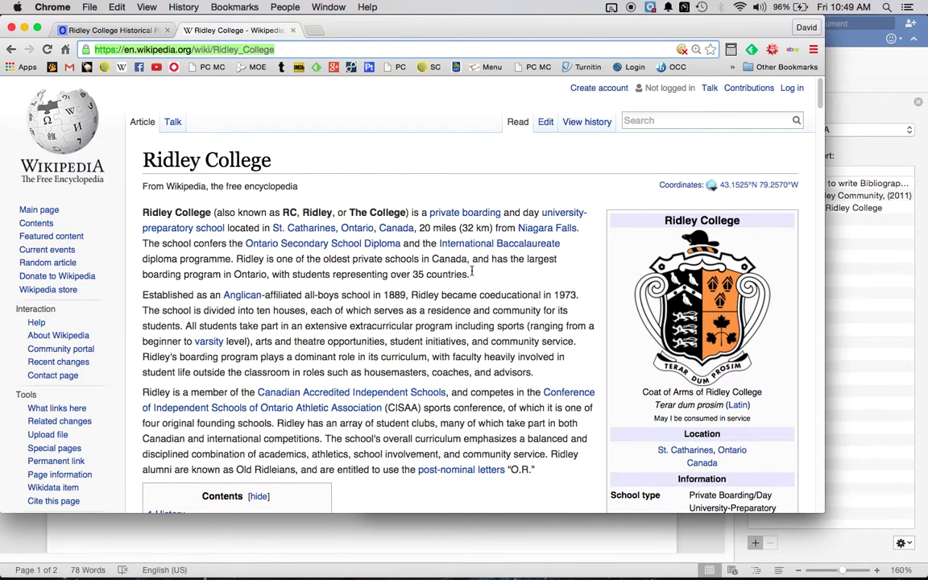
key("super+Tab")
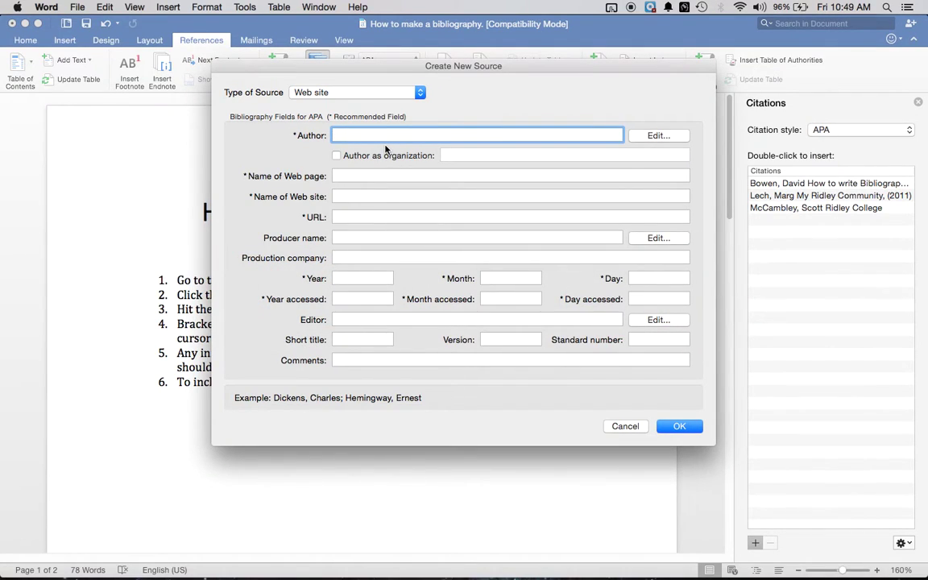
Step: Fill in the source's author name, Wikipedia as the web site and Ridley College as the web page name
type("Ed Kidd")
left_click(347, 195)
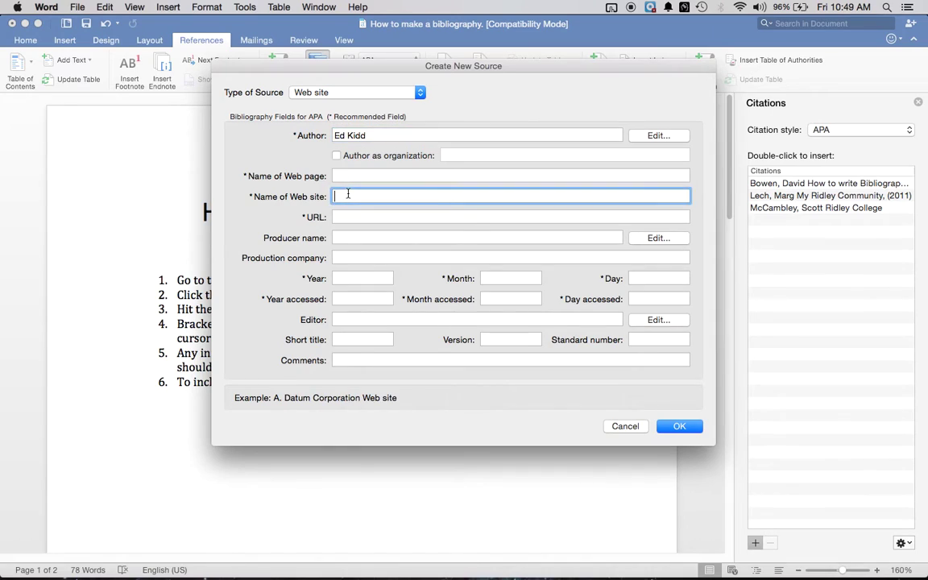
type("Wikipedia")
left_click(350, 176)
type("Ridley College")
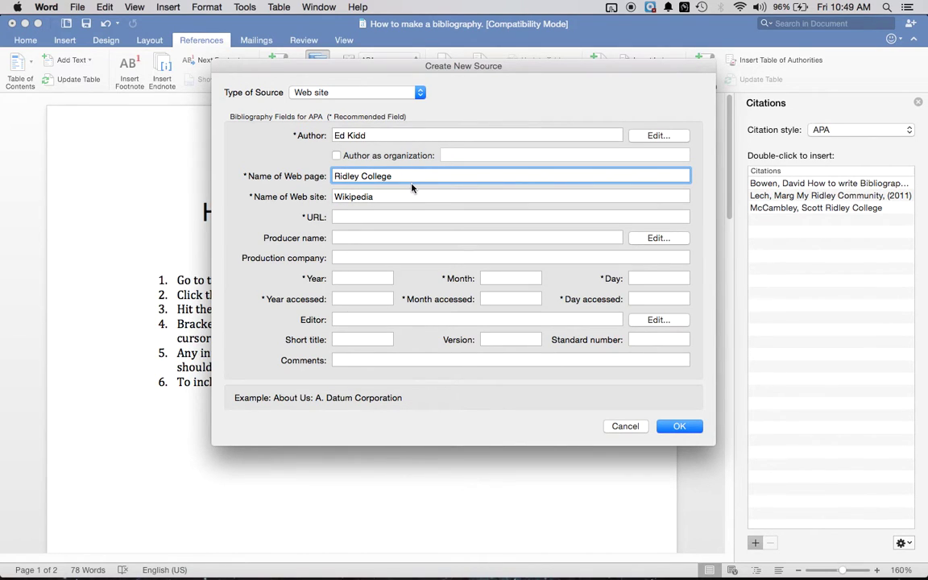
Step: Copy the Ridley College article's address from Chrome into the URL of the new source in Word
key("super+Tab")
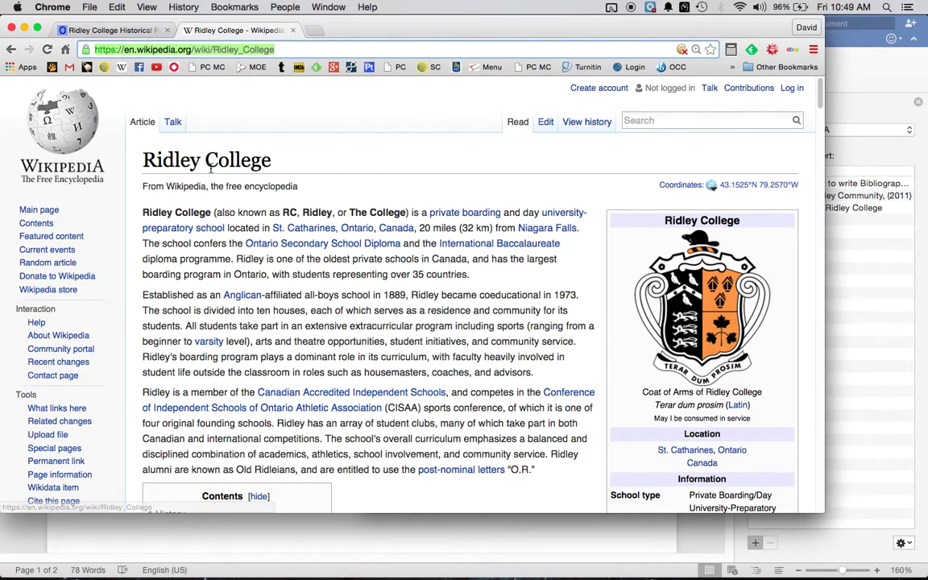
key("super+Tab")
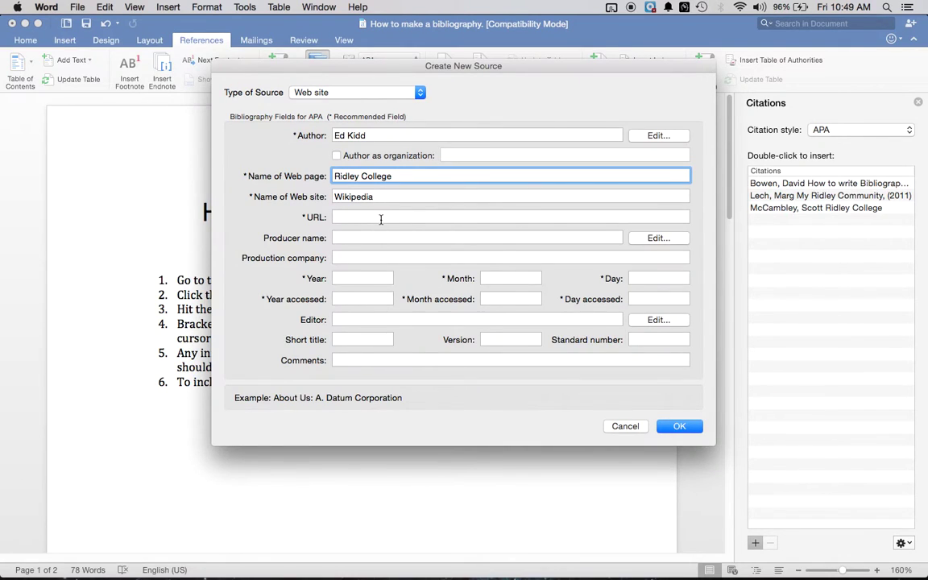
key("super+Tab")
left_click(288, 49)
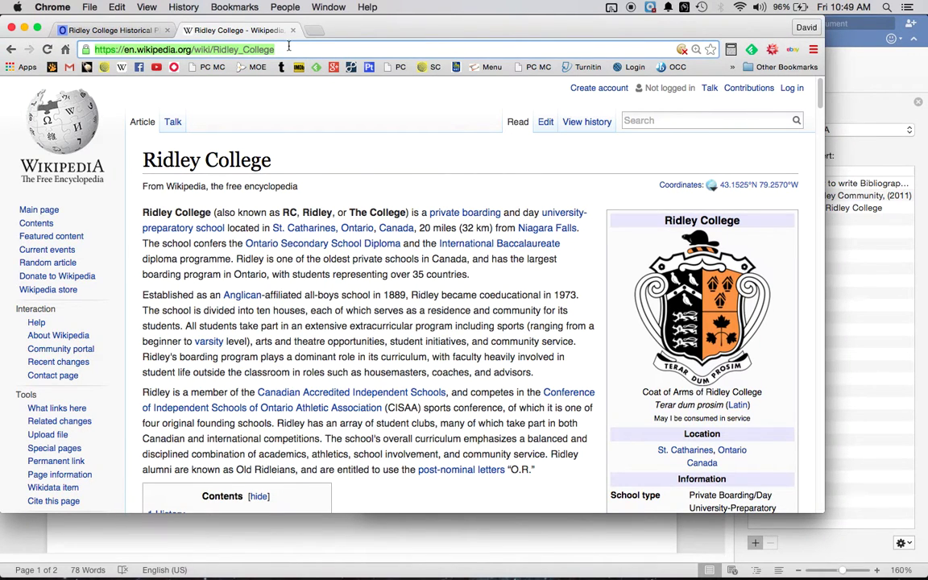
key("super+c")
key("super+Tab")
left_click(364, 217)
key("super+v")
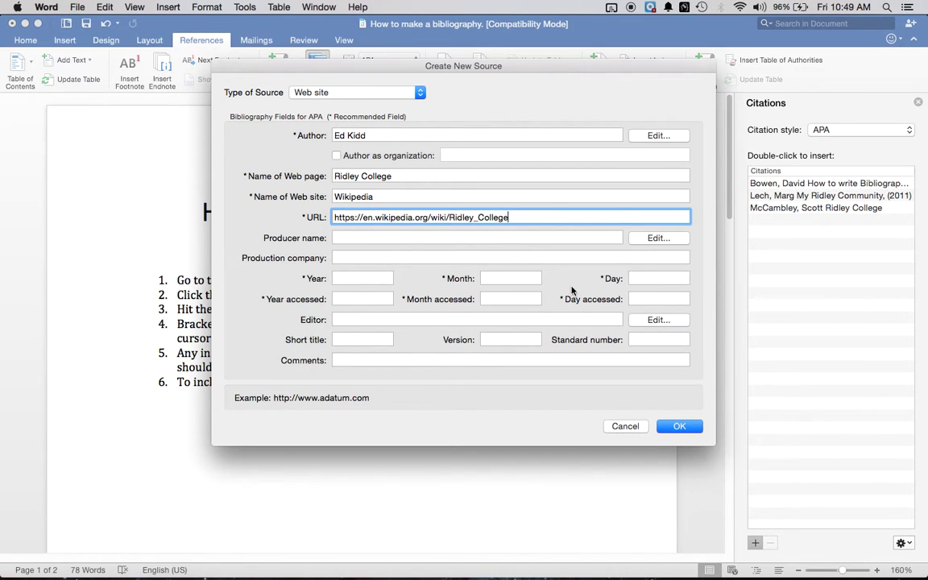
Step: Look up the oldest revision in the Ridley College article's history on Wikipedia in Chrome
key("super+Tab")
left_click(601, 122)
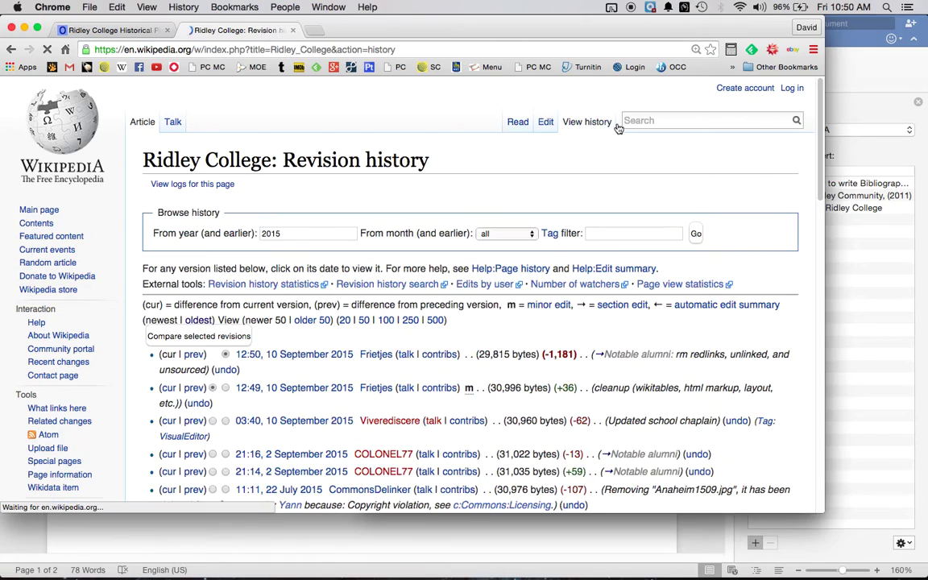
scroll(237, 330, "down", 15)
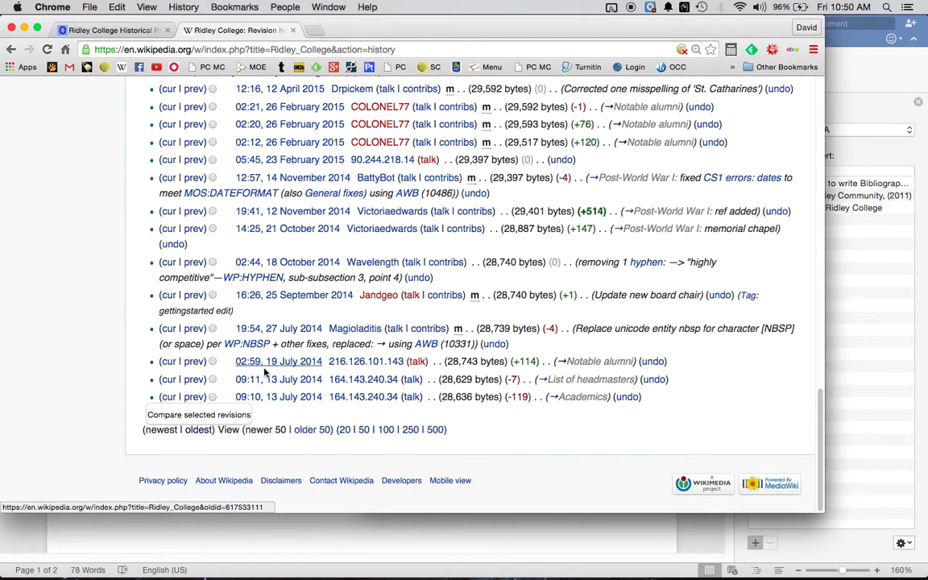
left_click(193, 431)
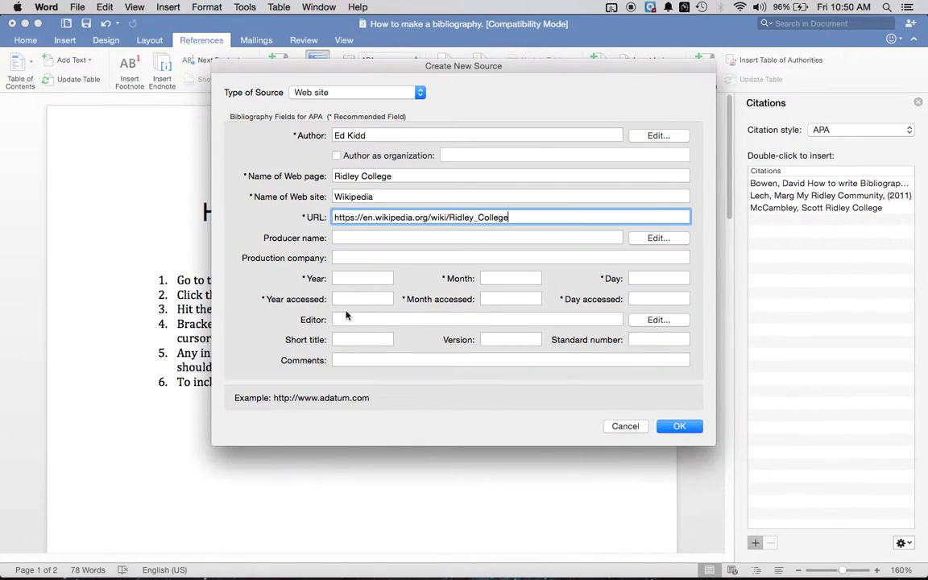
Step: Set the source's publication date in Word to year 2006, month December, day 20
left_click(369, 278)
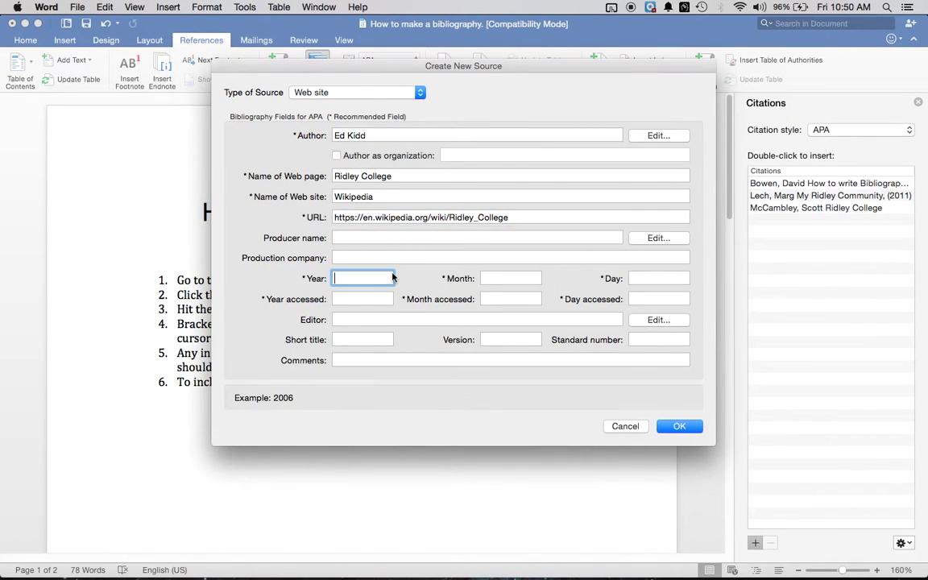
type("2006")
key("Tab")
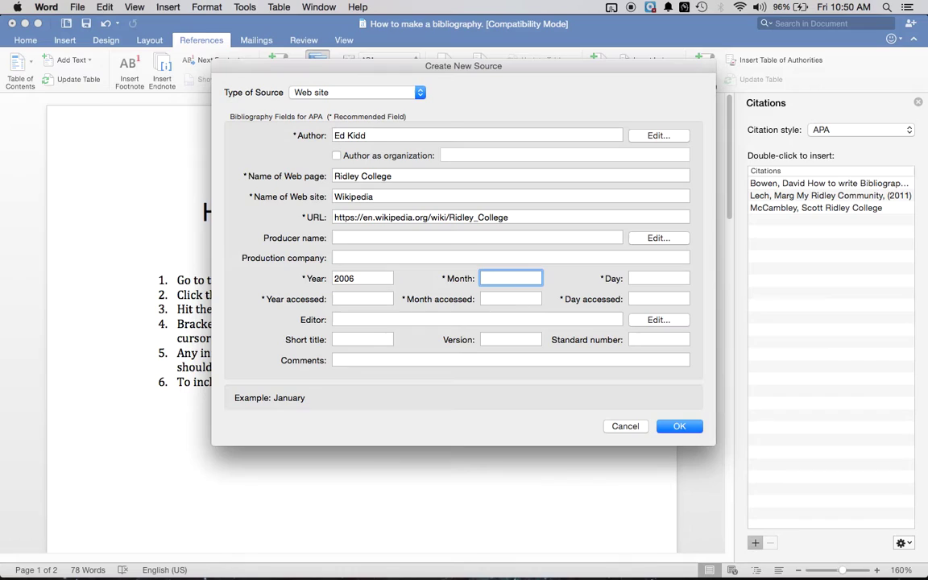
type("December")
key("Tab")
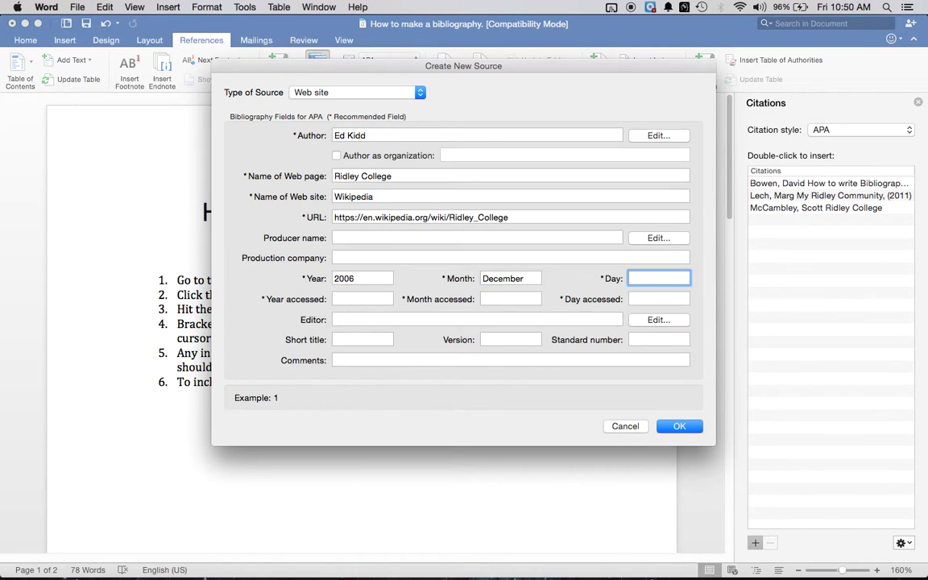
type("20")
key("Tab")
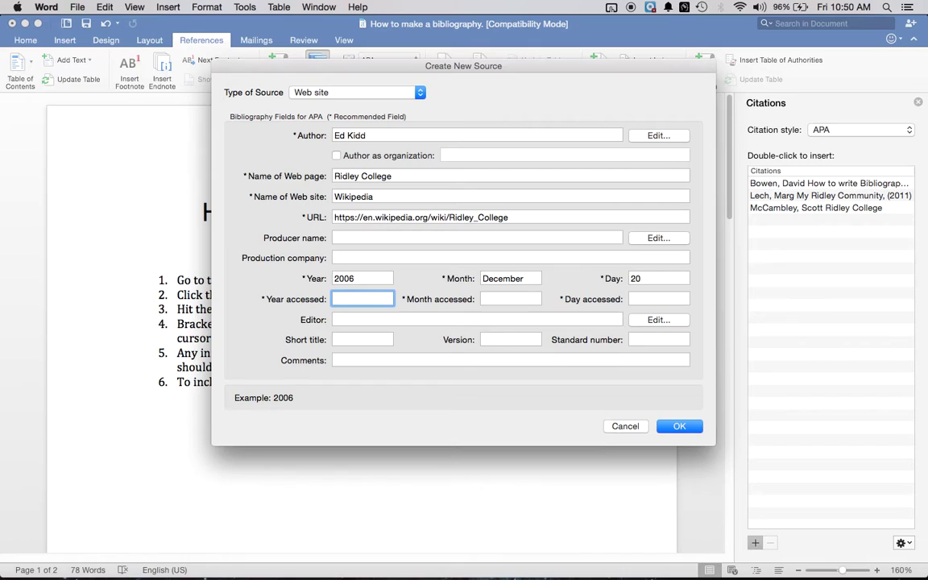
Step: Set the source's access date to year 2015, month September, day 25, and save the new source
type("2015")
key("Tab")
type("Sep")
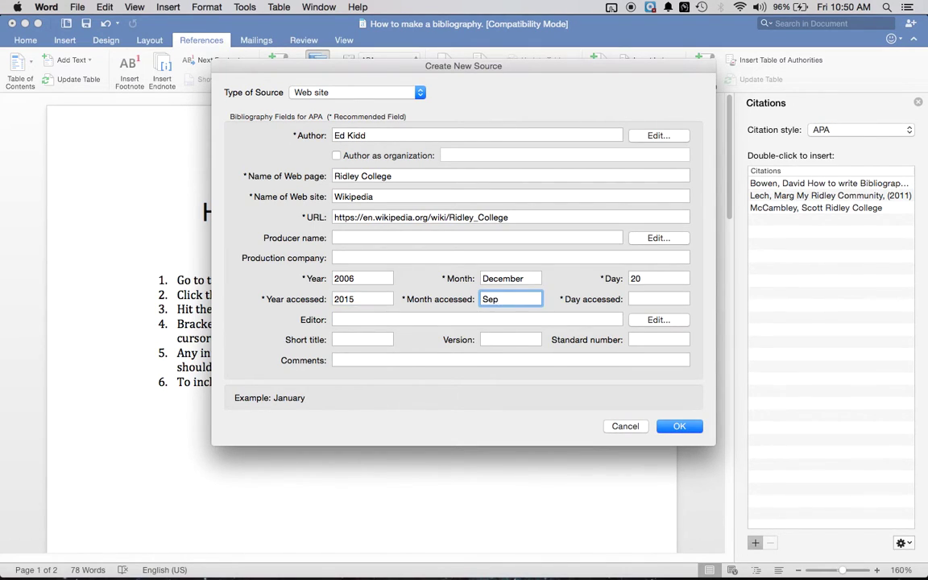
type("tember")
key("Tab")
type("25")
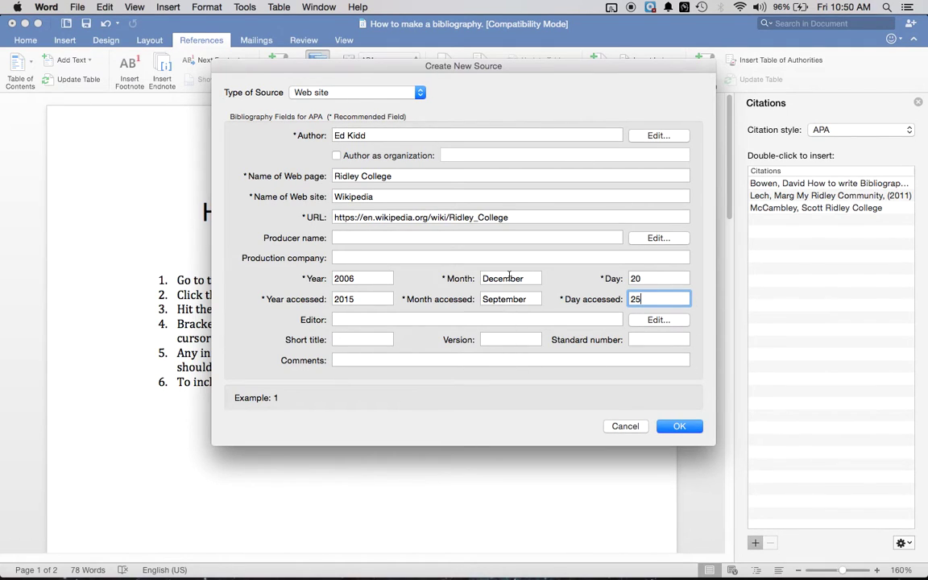
left_click(683, 427)
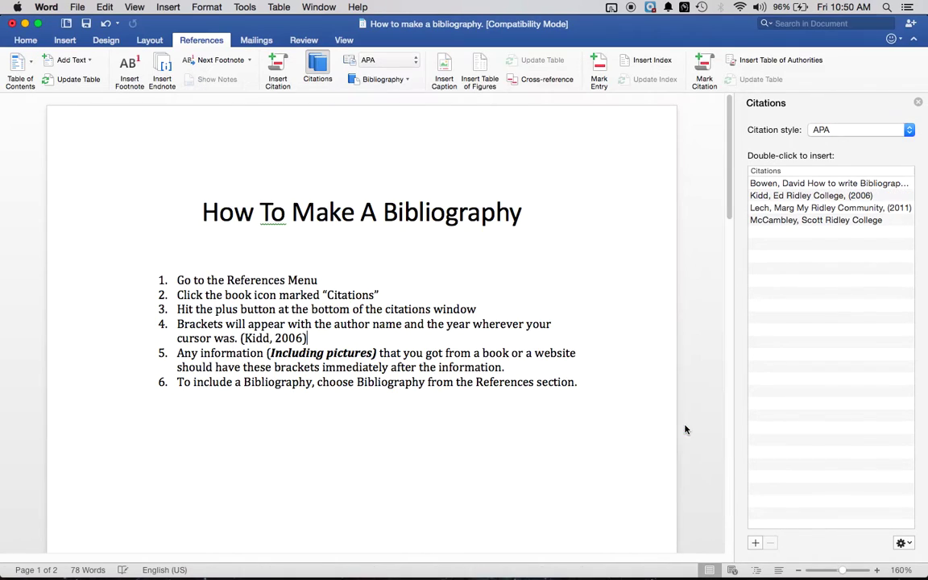
Step: Insert the 2006 Ridley College citation at the end of item 2 in the numbered list
left_click(327, 338)
left_click(241, 339)
left_click(383, 298)
left_click(793, 197)
double_click(794, 197)
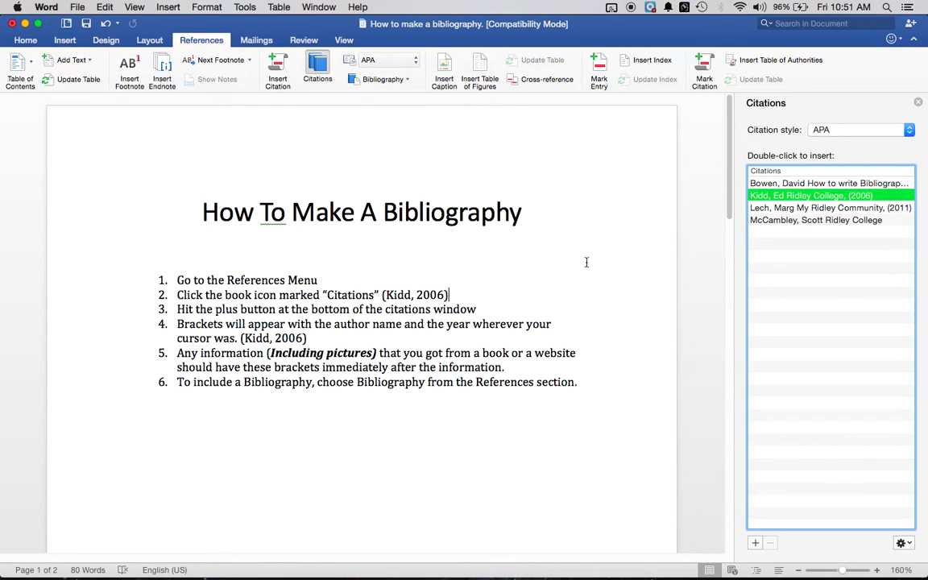
left_click(845, 133)
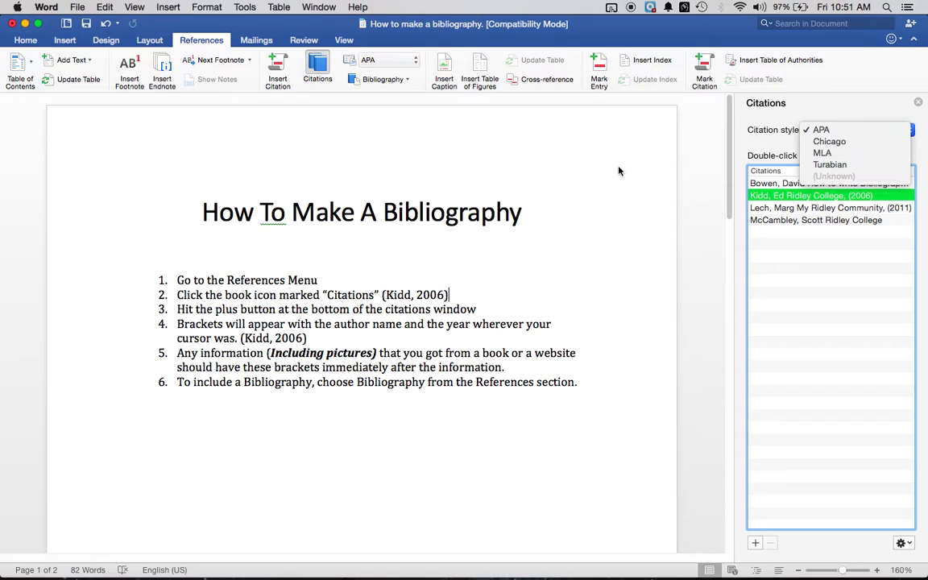
left_click(527, 159)
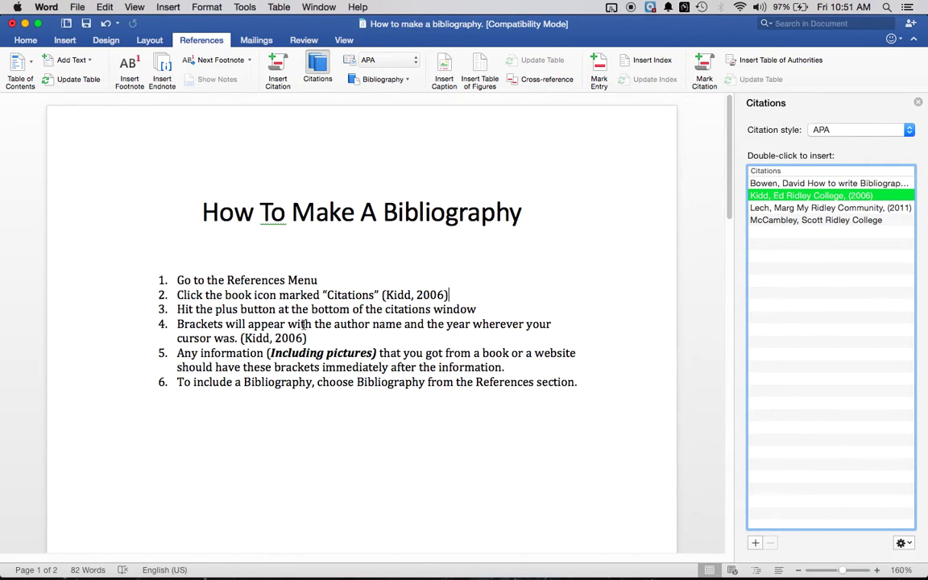
Step: Insert the built-in Bibliography below the last item of the numbered list
left_click(588, 382)
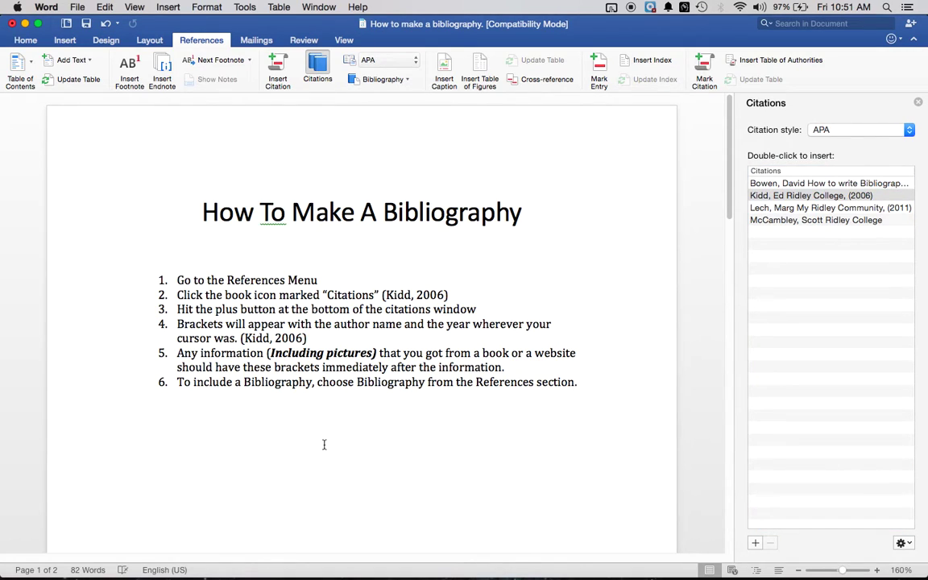
left_click(393, 83)
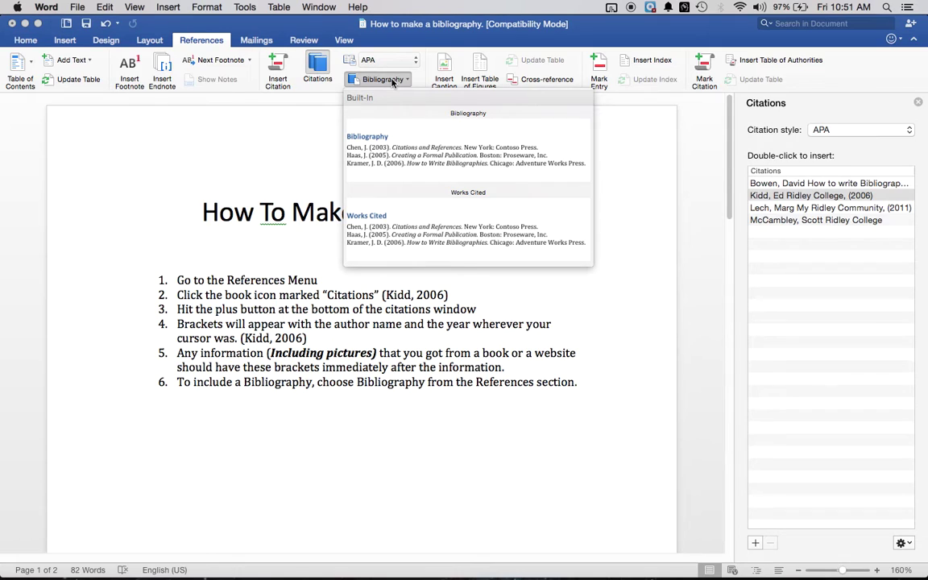
left_click(396, 149)
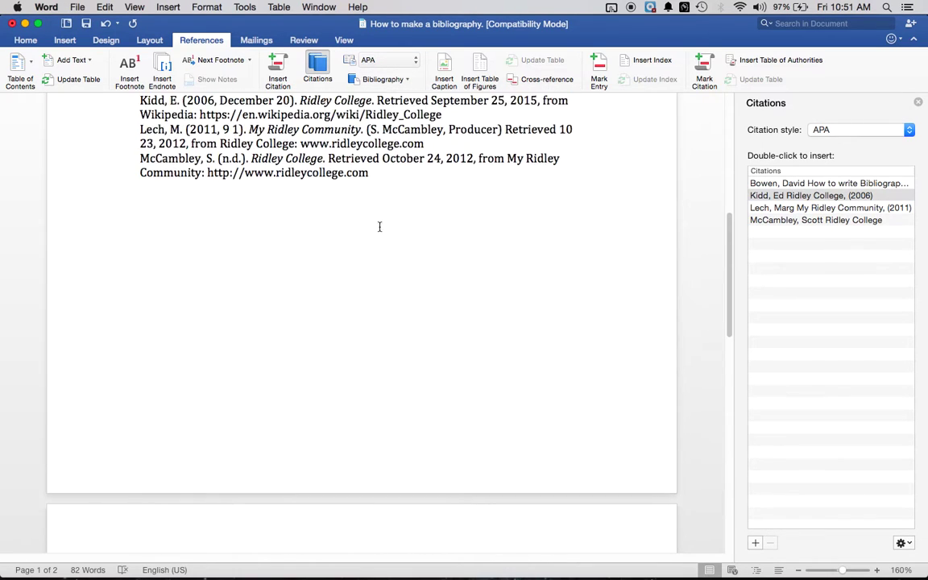
scroll(380, 227, "up", 3)
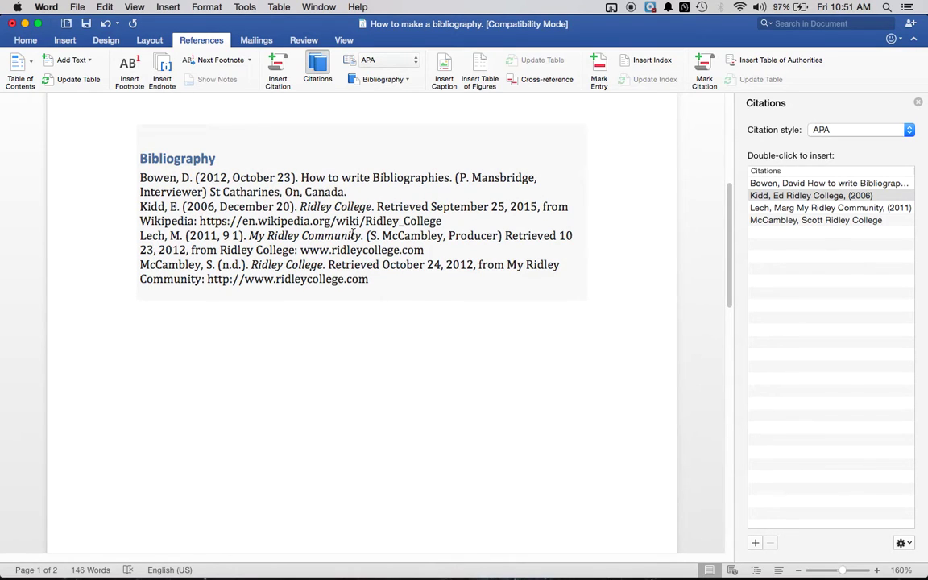
scroll(374, 185, "up", 6)
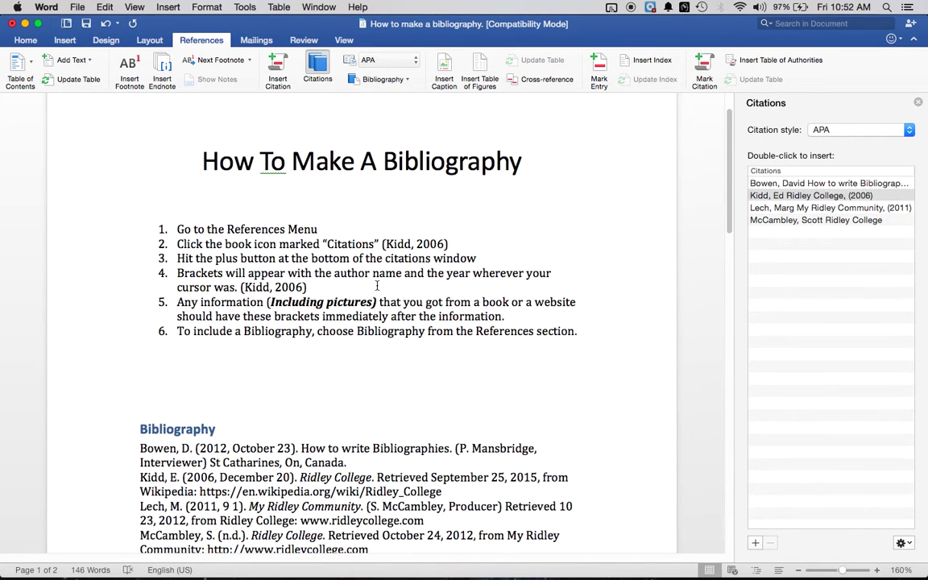
scroll(257, 354, "down", 2)
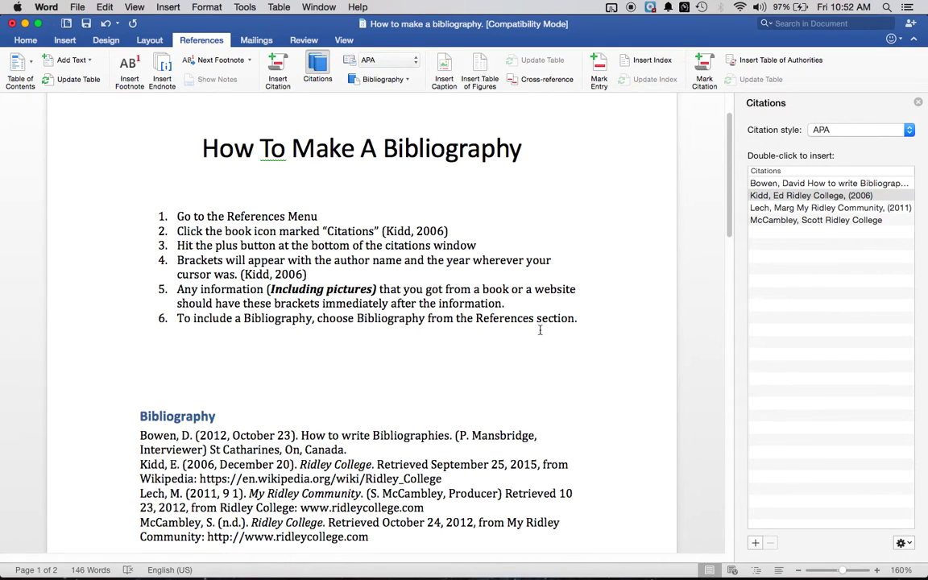
scroll(597, 338, "down", 1)
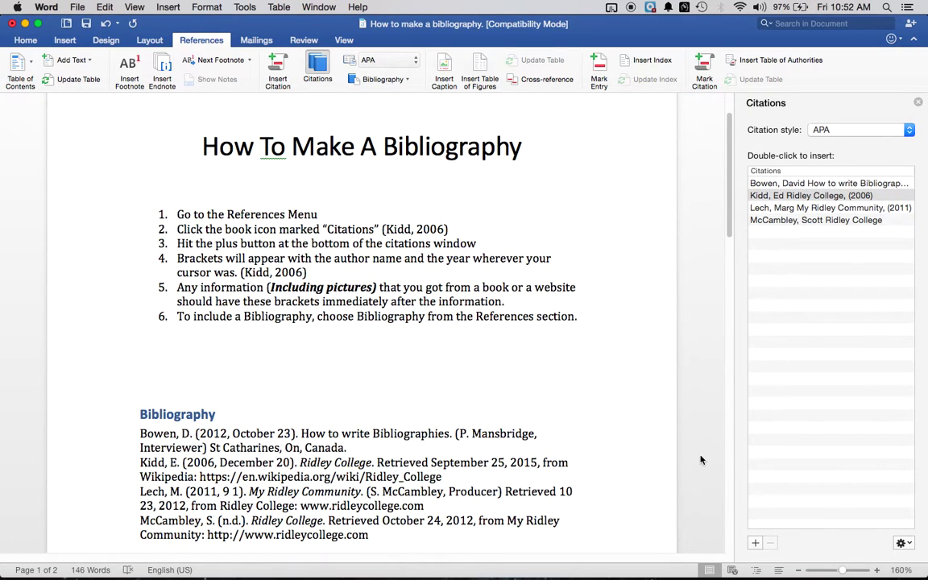
Step: Switch to Chrome and open the web page behind the Ridley College Historical Plaque picture from the Google image results
scroll(500, 326, "down", 1)
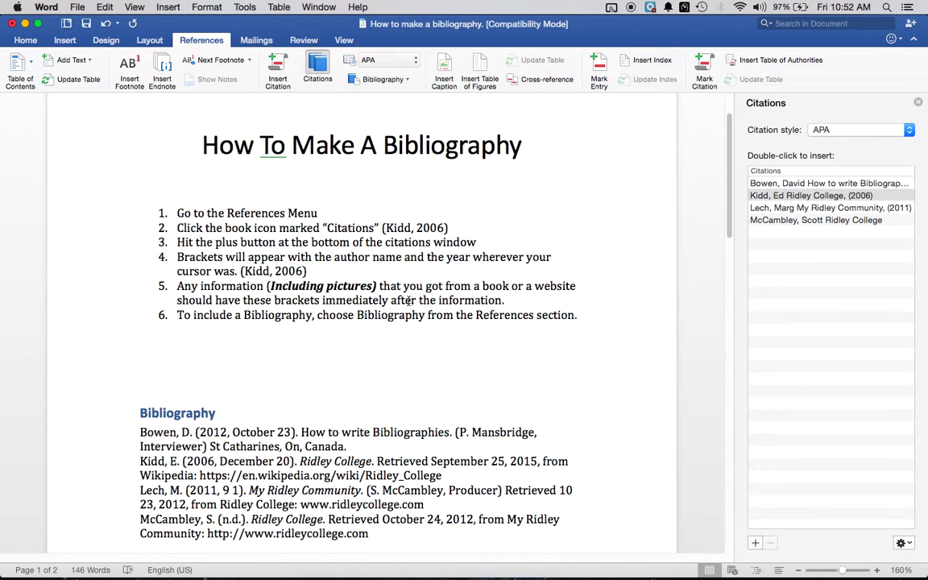
key("super+Tab")
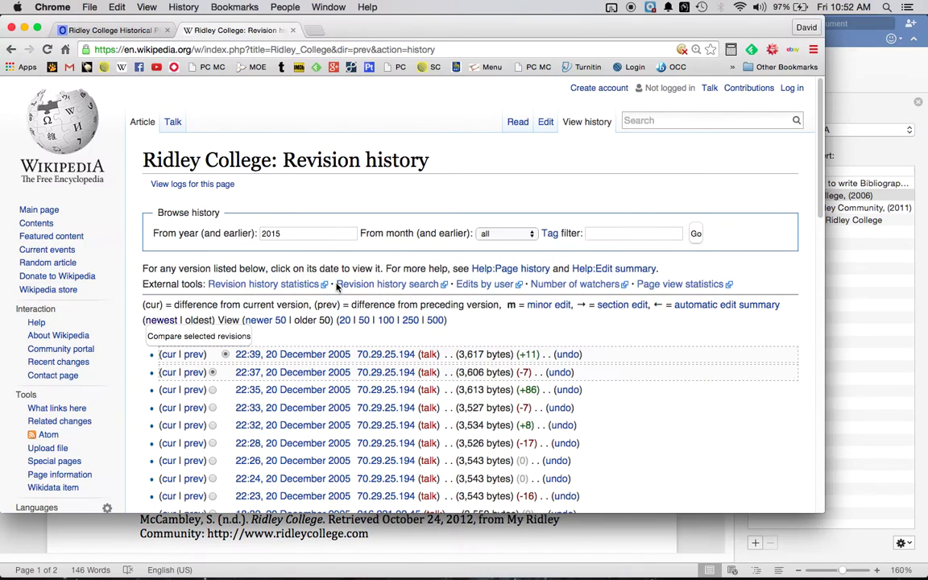
left_click(115, 36)
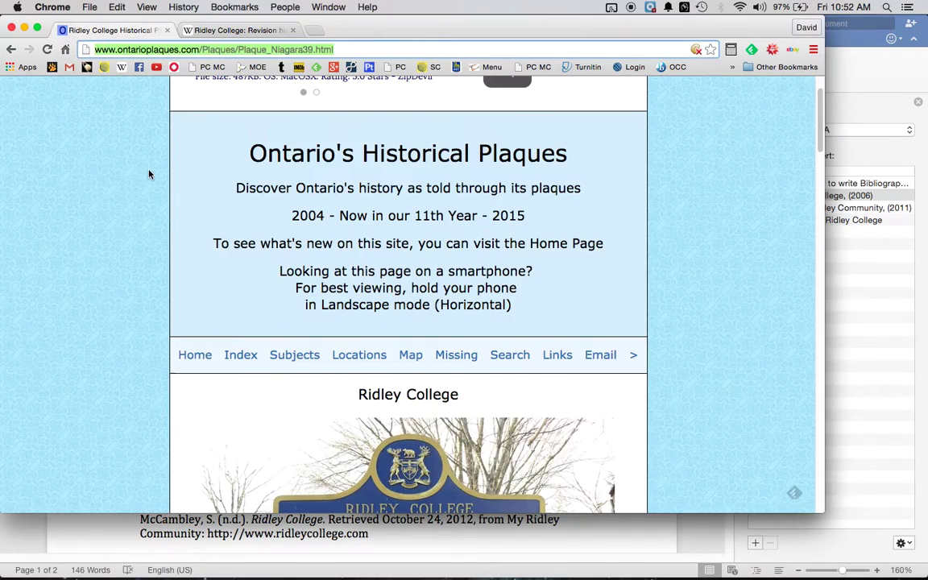
key("super+bracketleft")
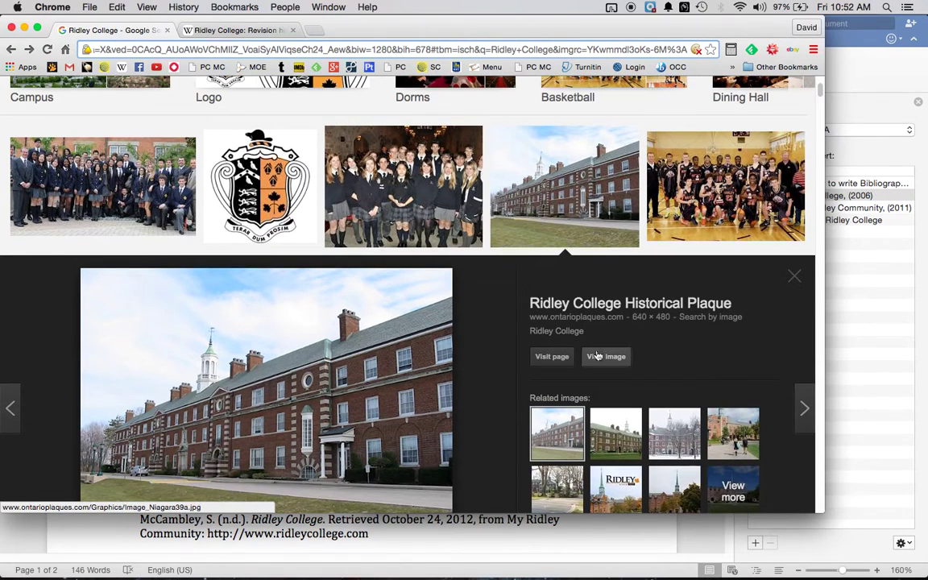
left_click(552, 356)
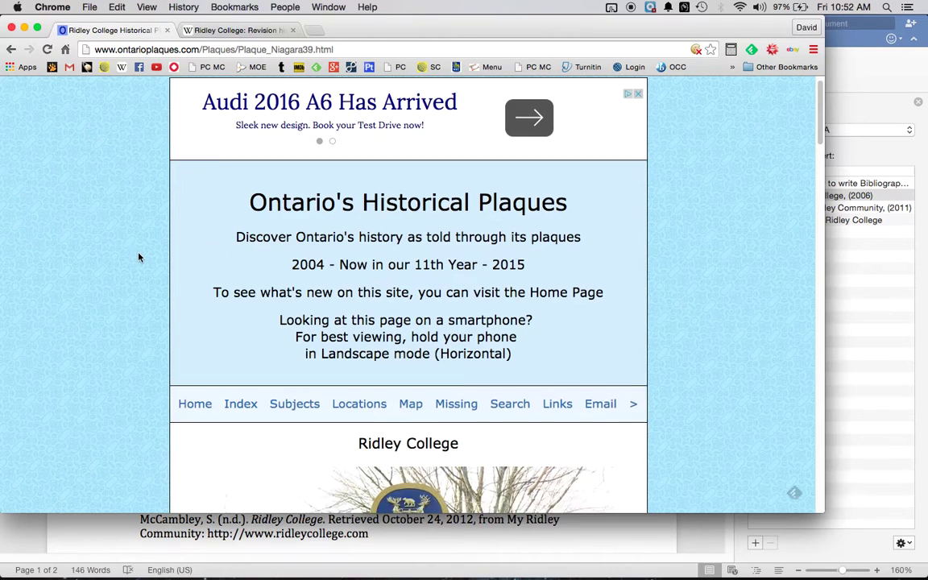
Step: Examine the Ontario's Historical Plaques page for its site title, dates and photo credit, and return to the Word document
scroll(139, 257, "down", 5)
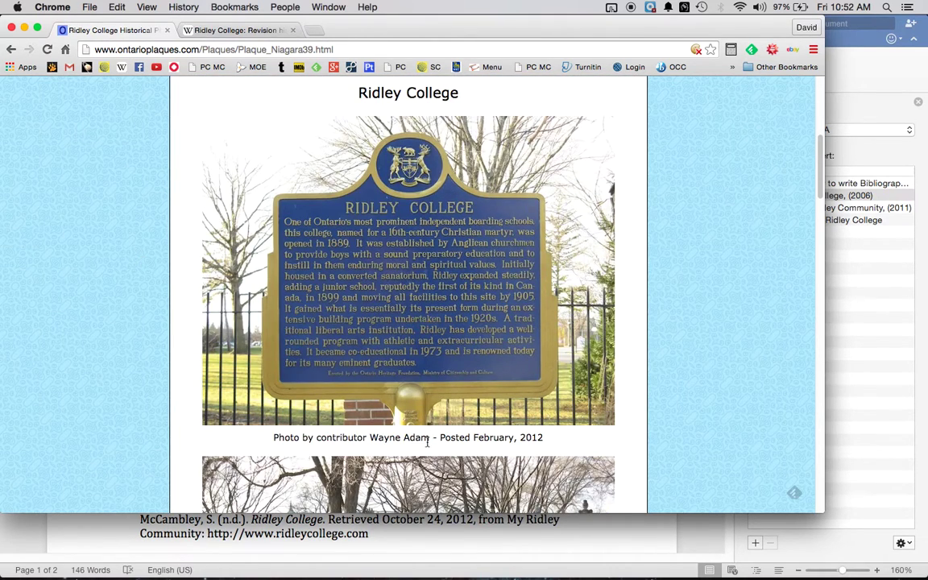
scroll(378, 386, "up", 5)
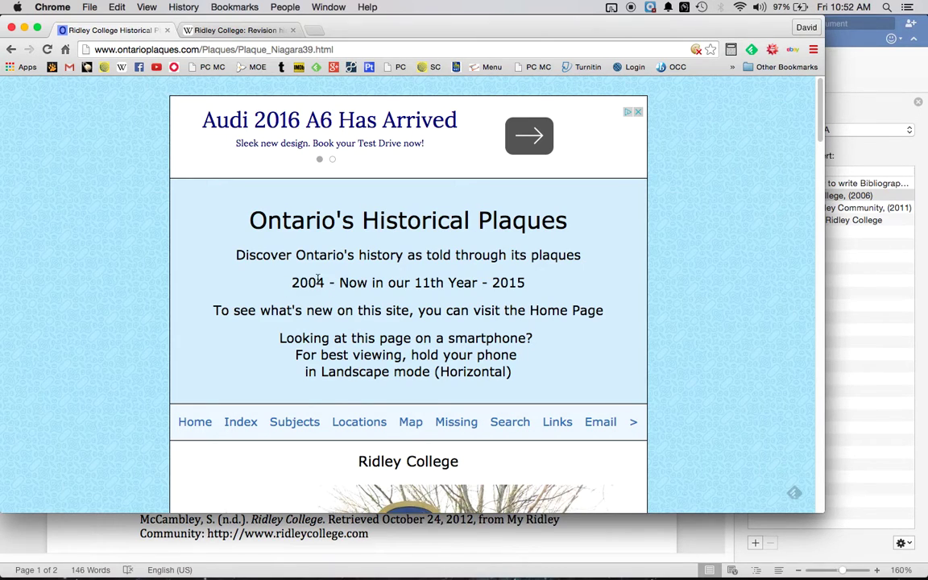
scroll(429, 209, "down", 3)
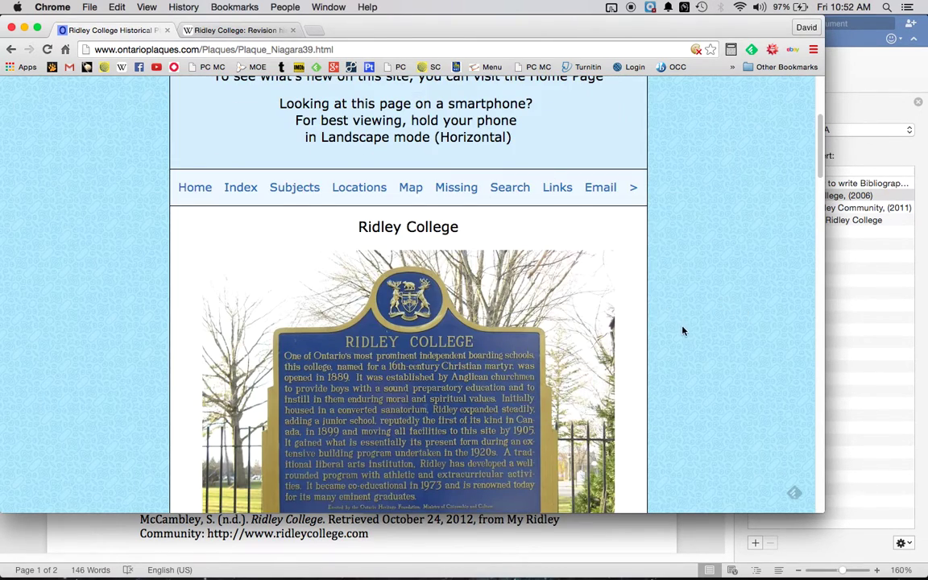
scroll(682, 330, "down", 3)
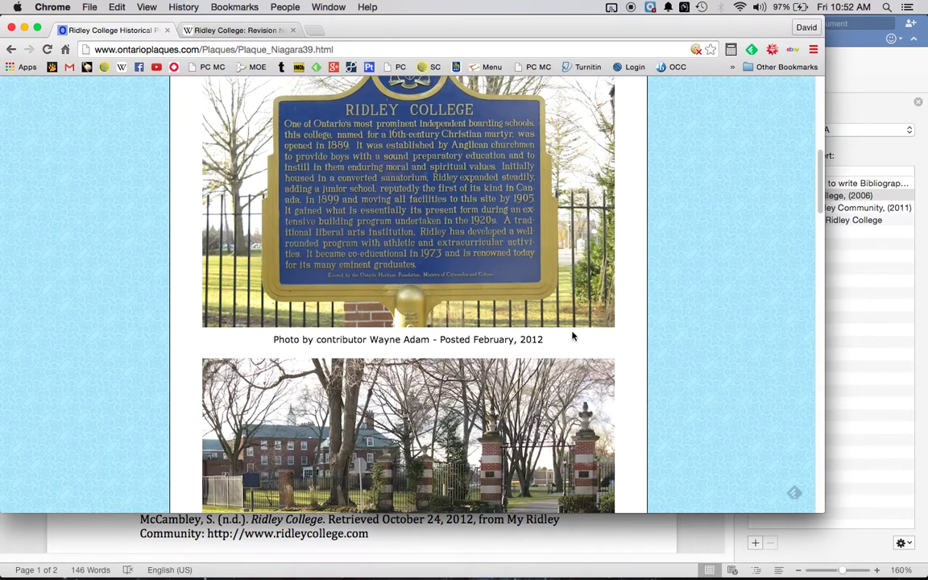
scroll(135, 234, "up", 10)
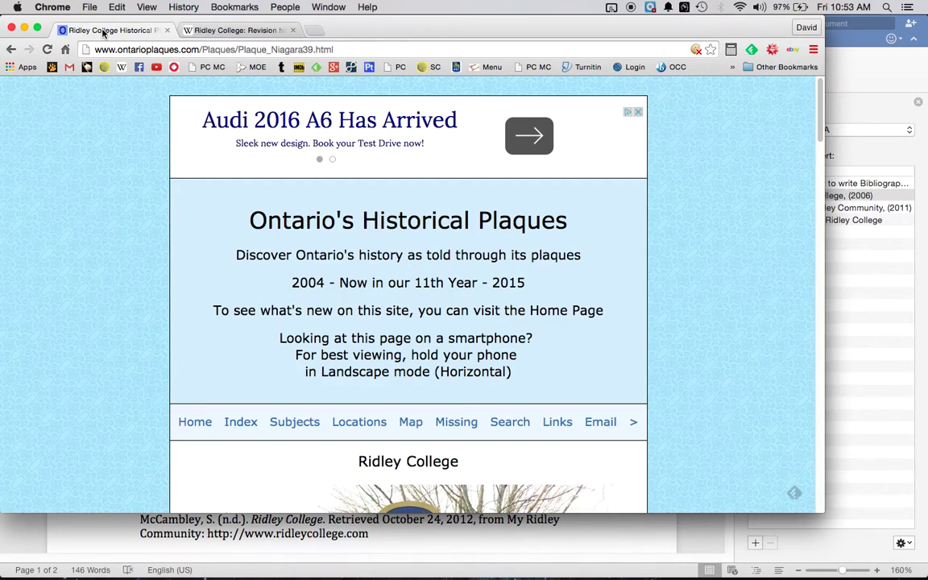
key("super+bracketleft")
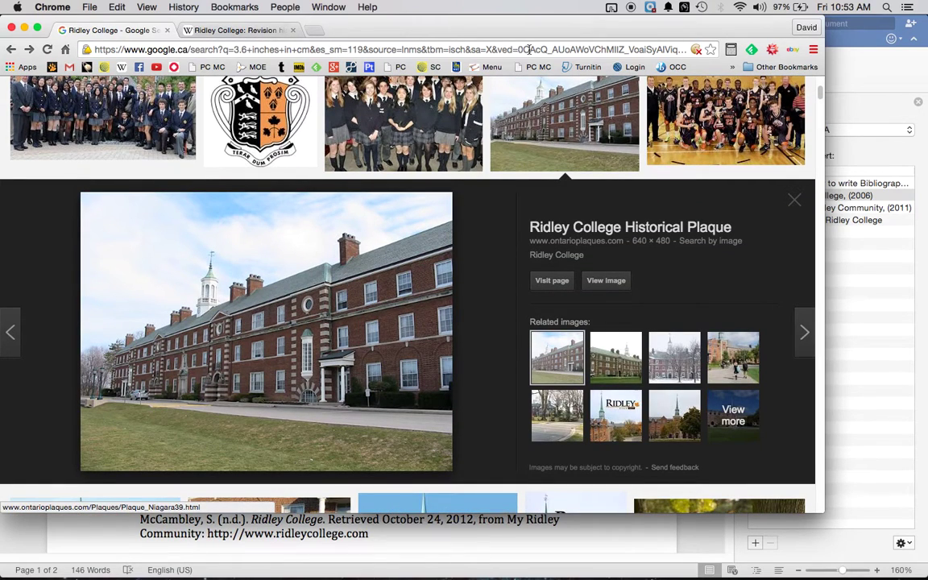
left_click(566, 543)
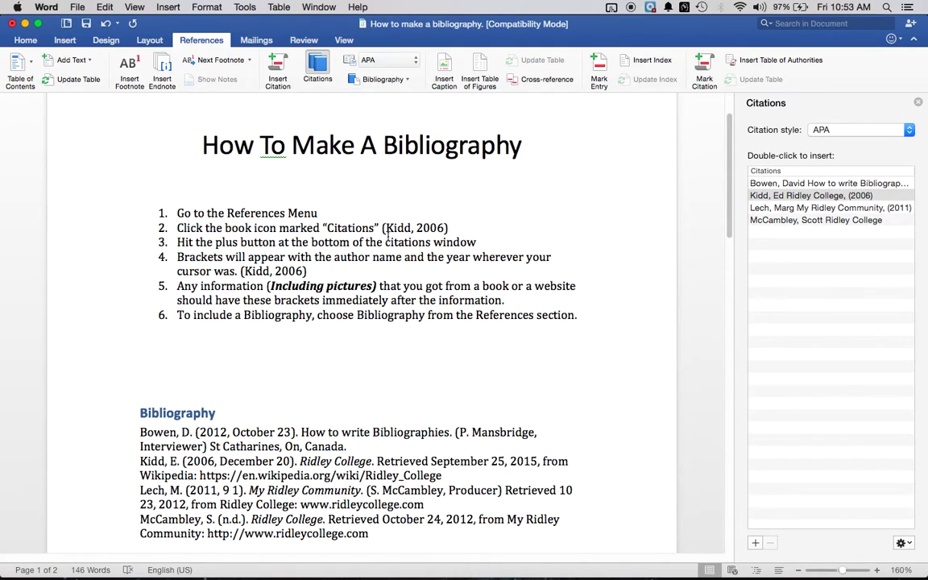